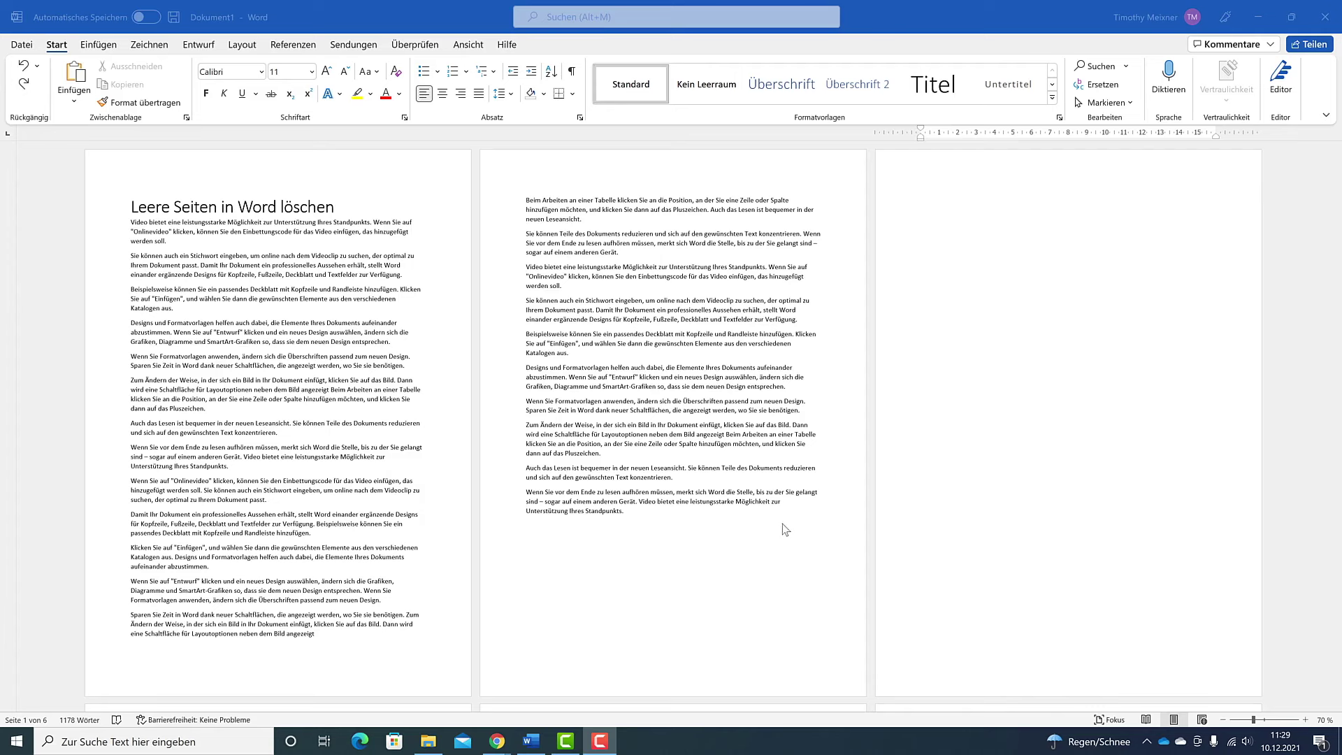
# - Scroll through the six-page document to survey its blank pages
pyautogui.click(761, 440)
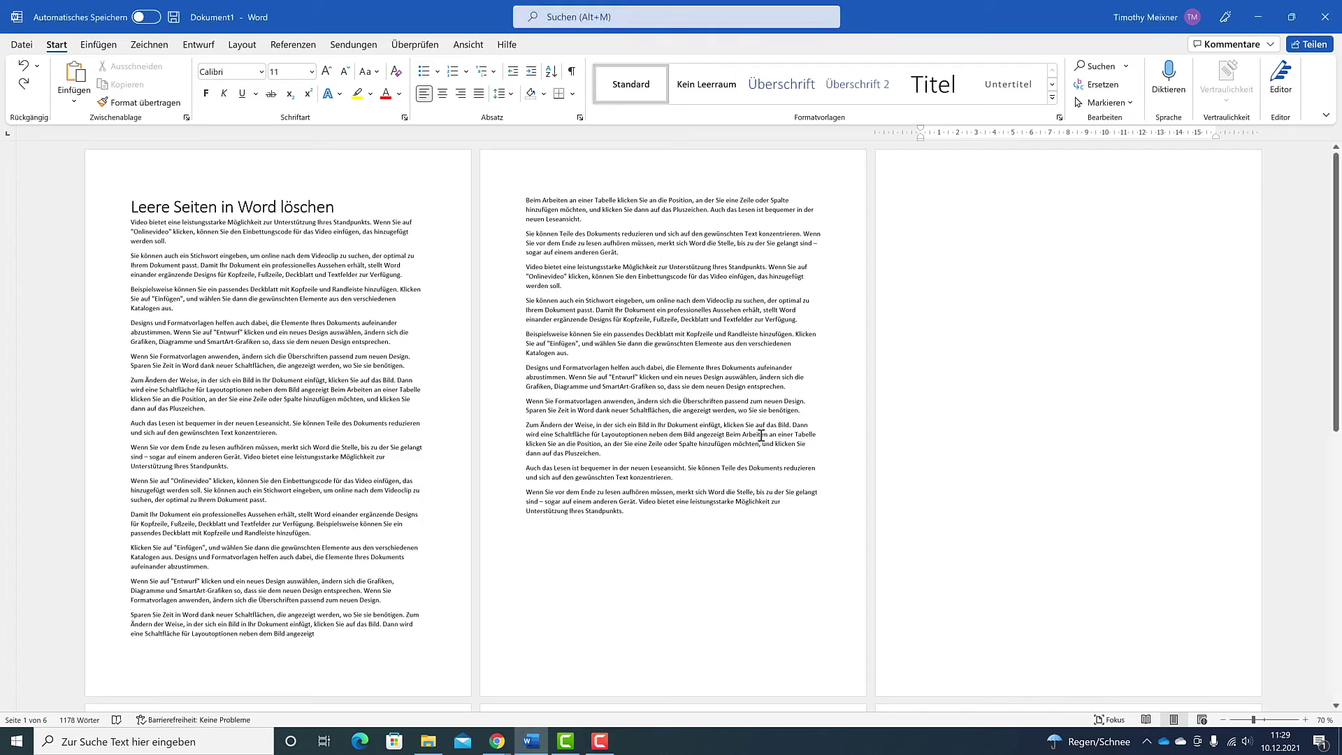
pyautogui.scroll(-2, 852, 518)
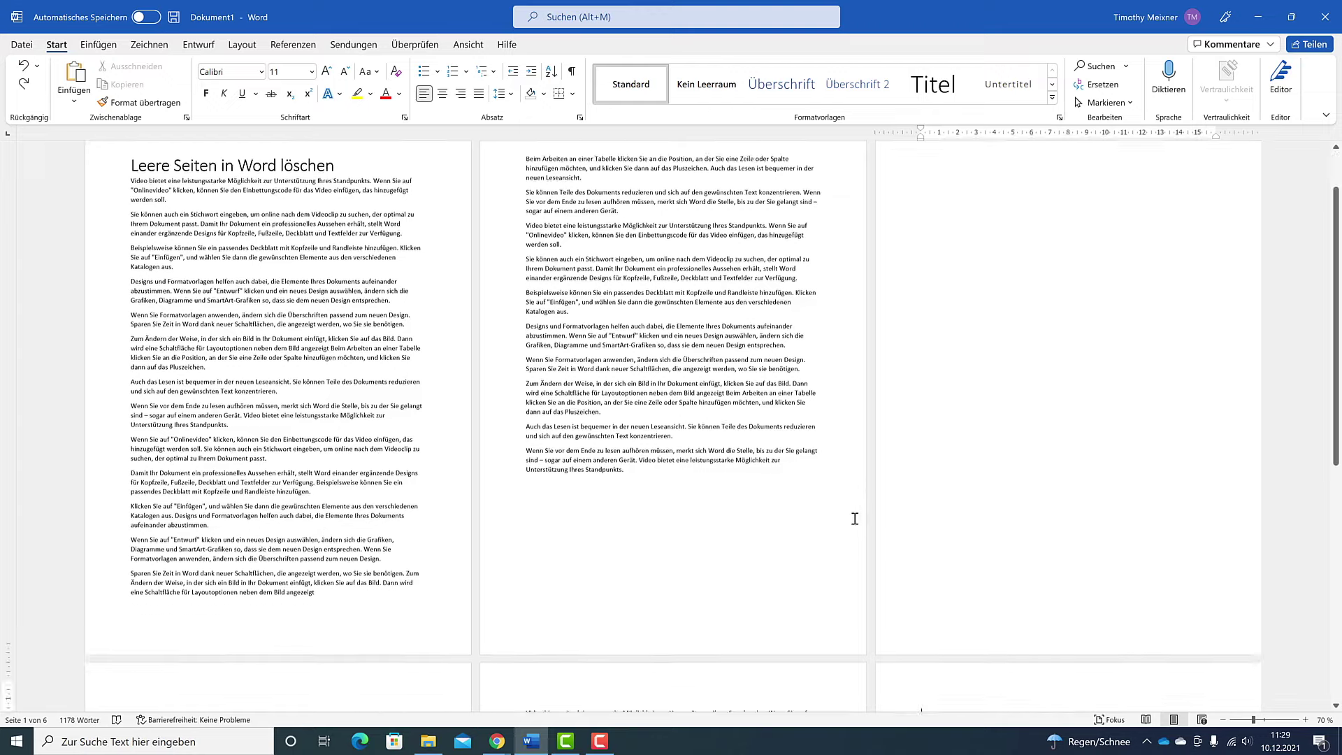
pyautogui.scroll(-3, 853, 518)
pyautogui.scroll(-1, 853, 517)
pyautogui.scroll(-1, 848, 512)
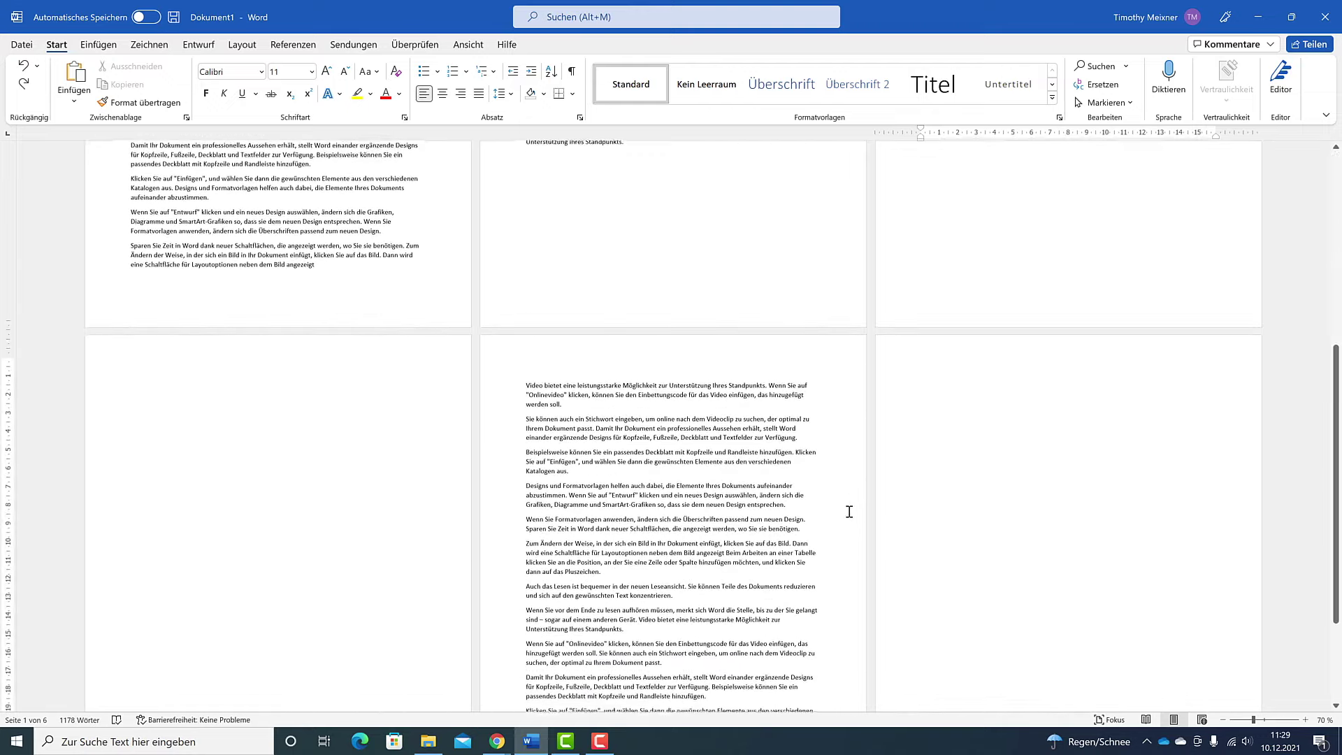
pyautogui.scroll(-1, 849, 510)
pyautogui.scroll(-1, 846, 507)
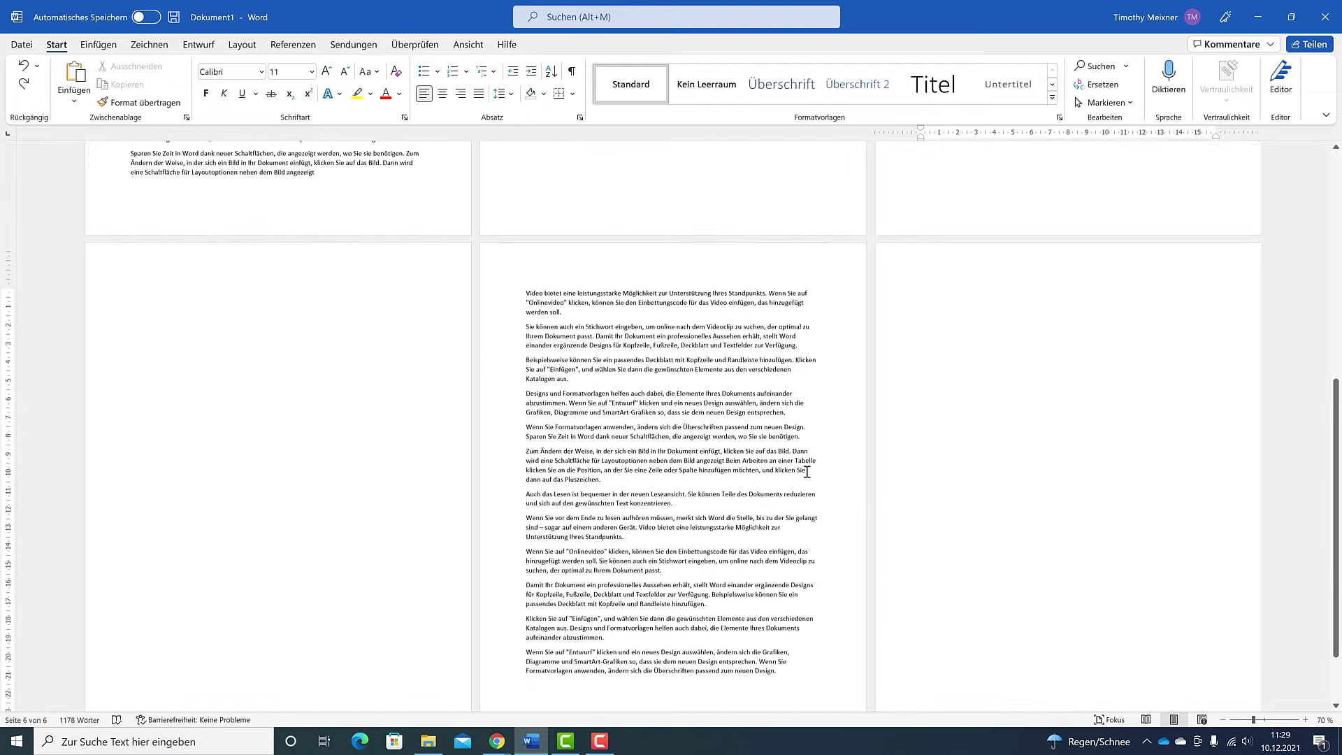
pyautogui.scroll(2, 800, 469)
pyautogui.scroll(1, 801, 469)
pyautogui.scroll(3, 800, 469)
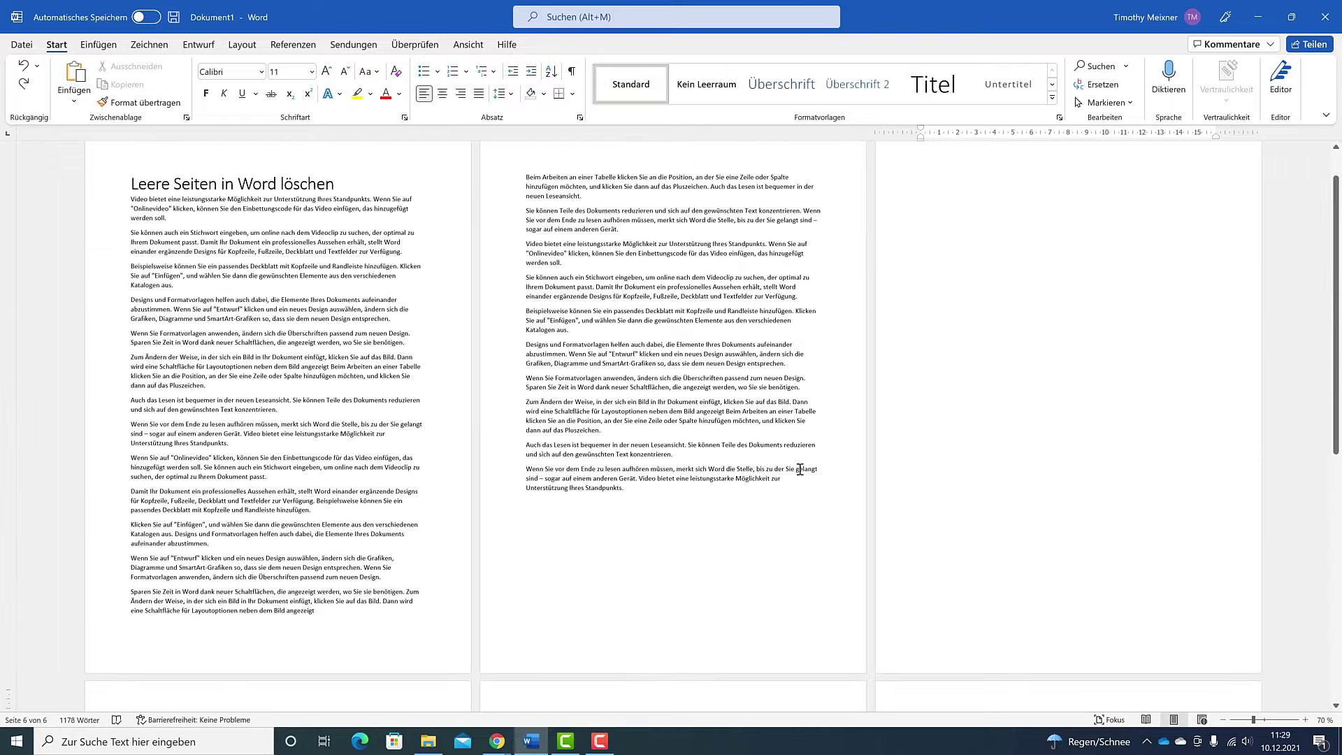
pyautogui.scroll(-3, 694, 458)
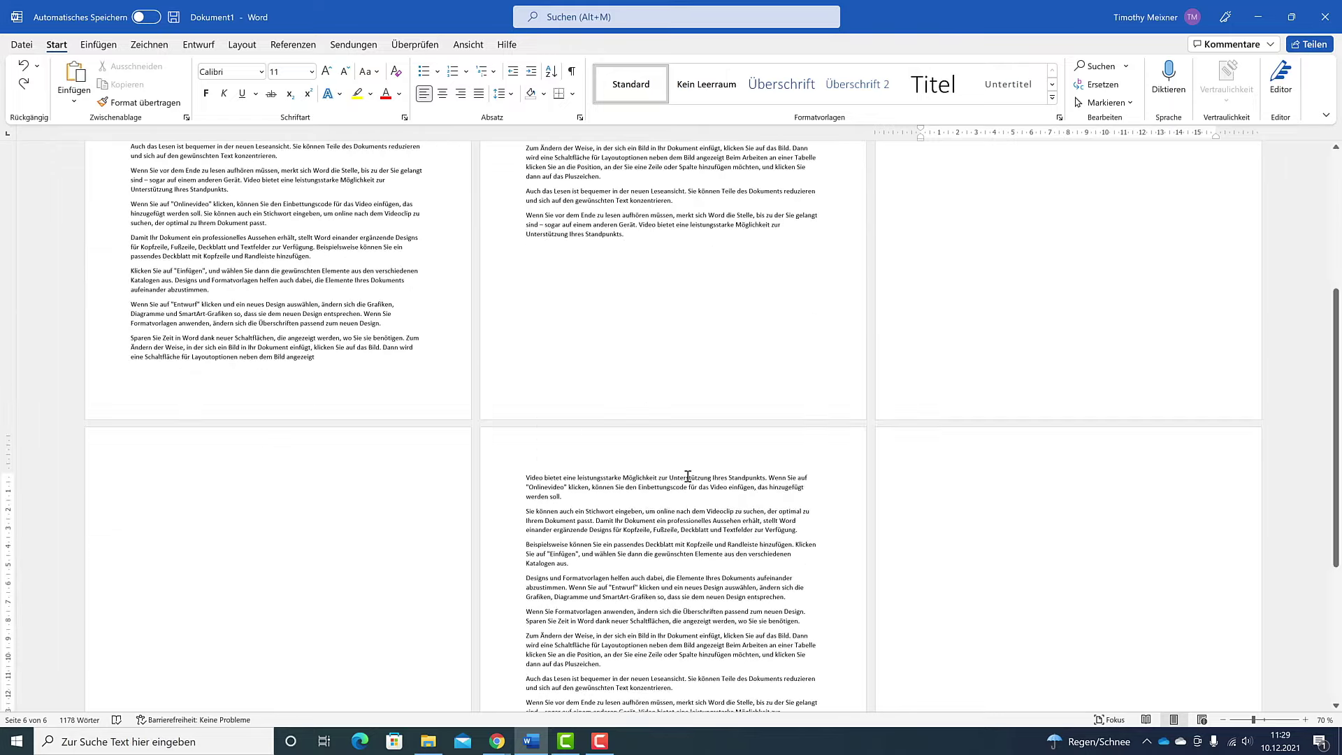
pyautogui.scroll(1, 736, 472)
pyautogui.scroll(3, 748, 481)
pyautogui.scroll(1, 749, 481)
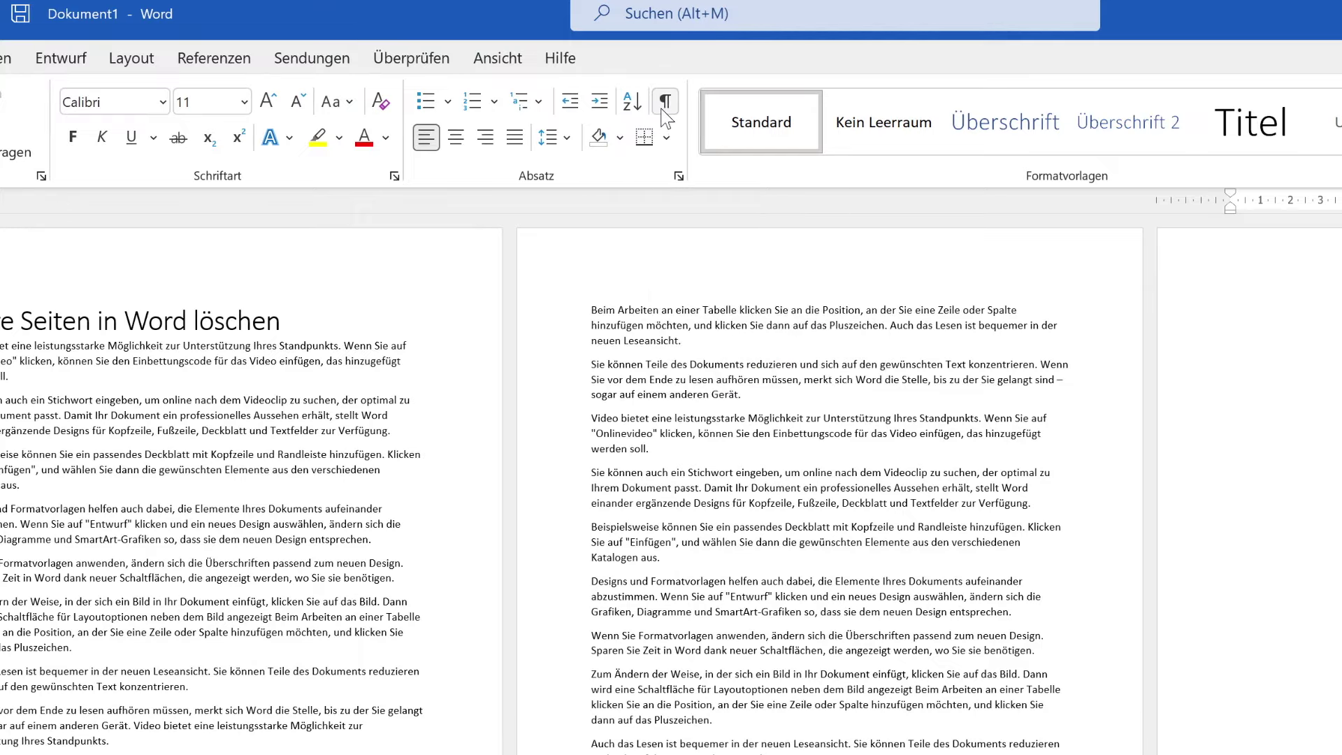
# - Turn on Show/Hide ¶ formatting marks and scroll down to the page breaks on the blank pages
pyautogui.click(665, 116)
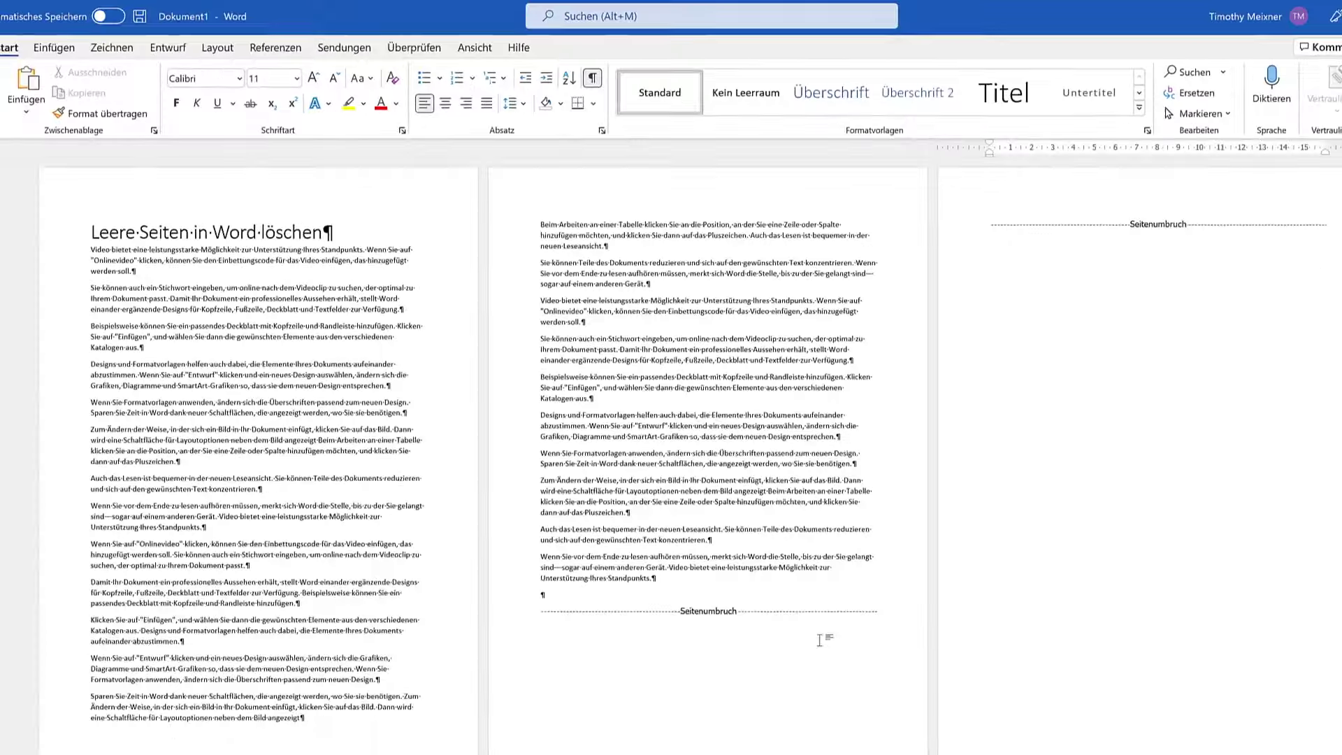
pyautogui.scroll(-3, 989, 328)
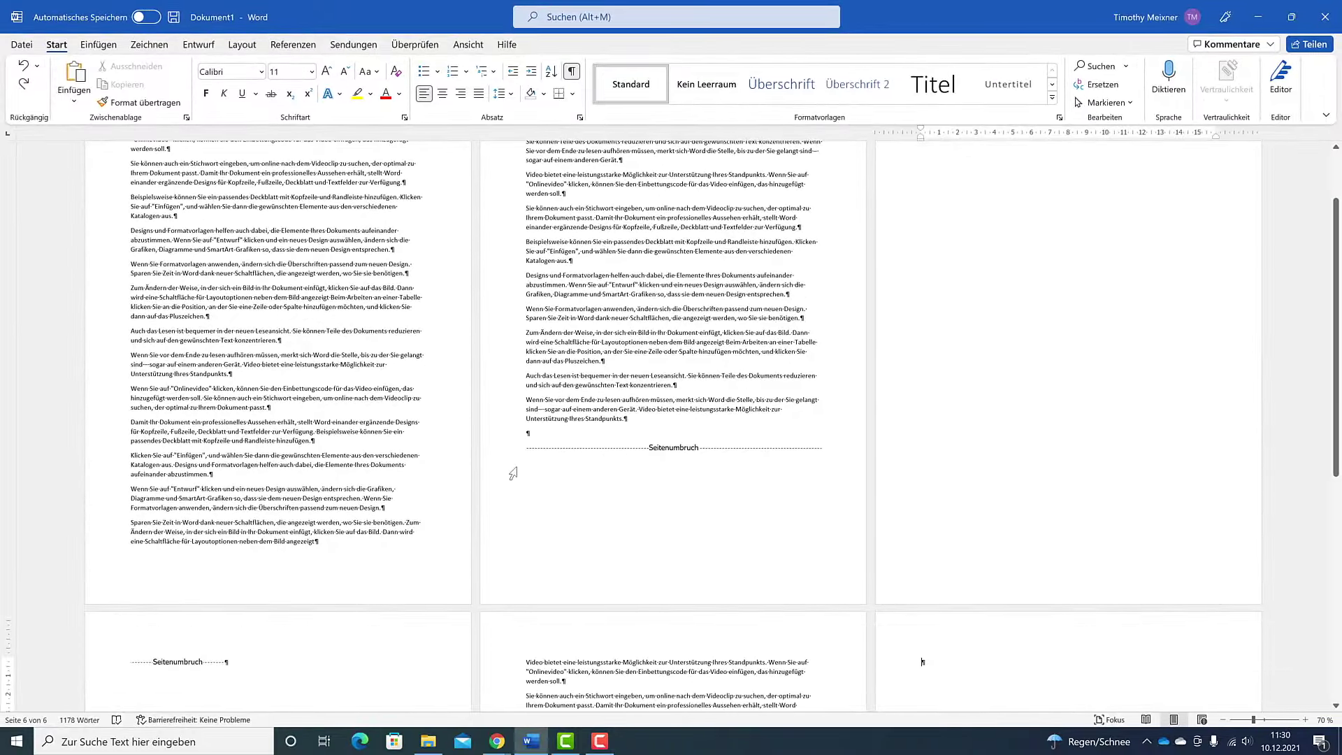
pyautogui.scroll(3, 689, 446)
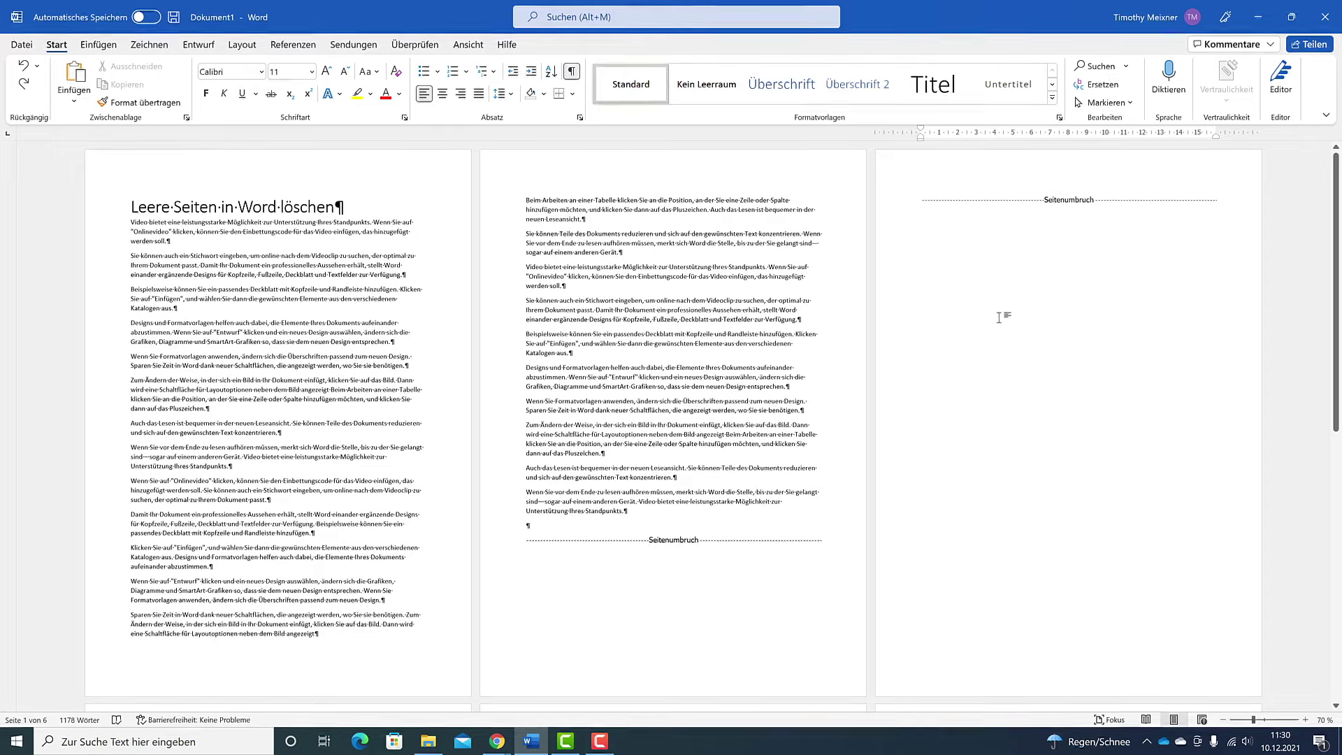
pyautogui.scroll(-3, 989, 327)
pyautogui.scroll(-5, 989, 327)
pyautogui.scroll(-7, 800, 278)
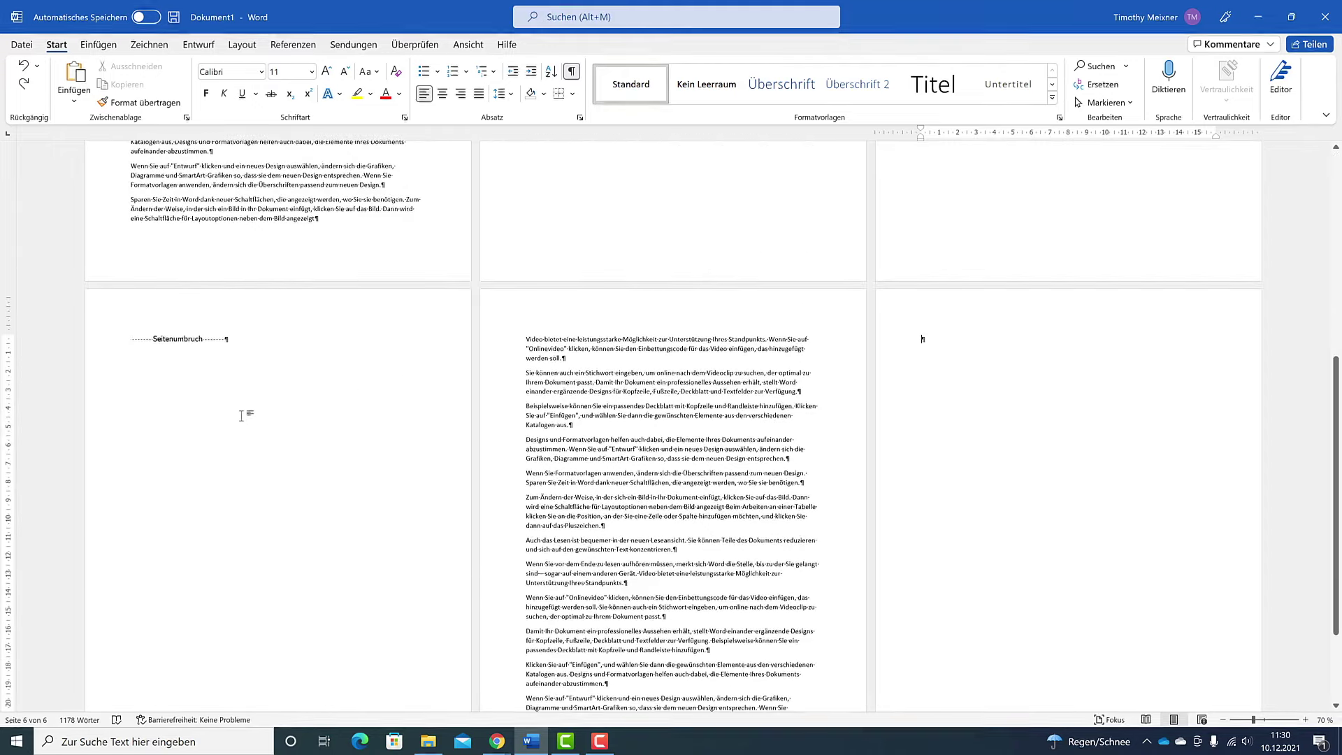
pyautogui.scroll(-4, 272, 378)
pyautogui.scroll(6, 312, 381)
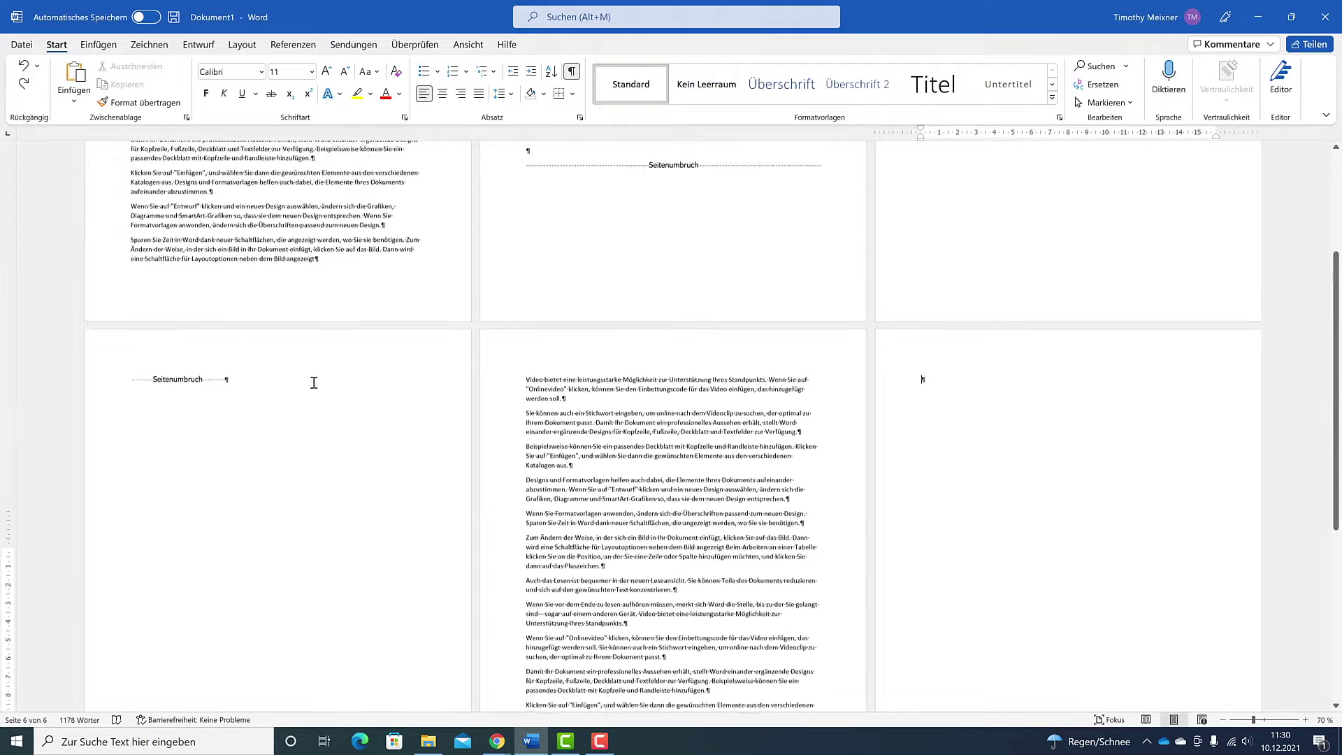
pyautogui.scroll(9, 312, 385)
pyautogui.scroll(3, 312, 385)
pyautogui.scroll(2, 790, 307)
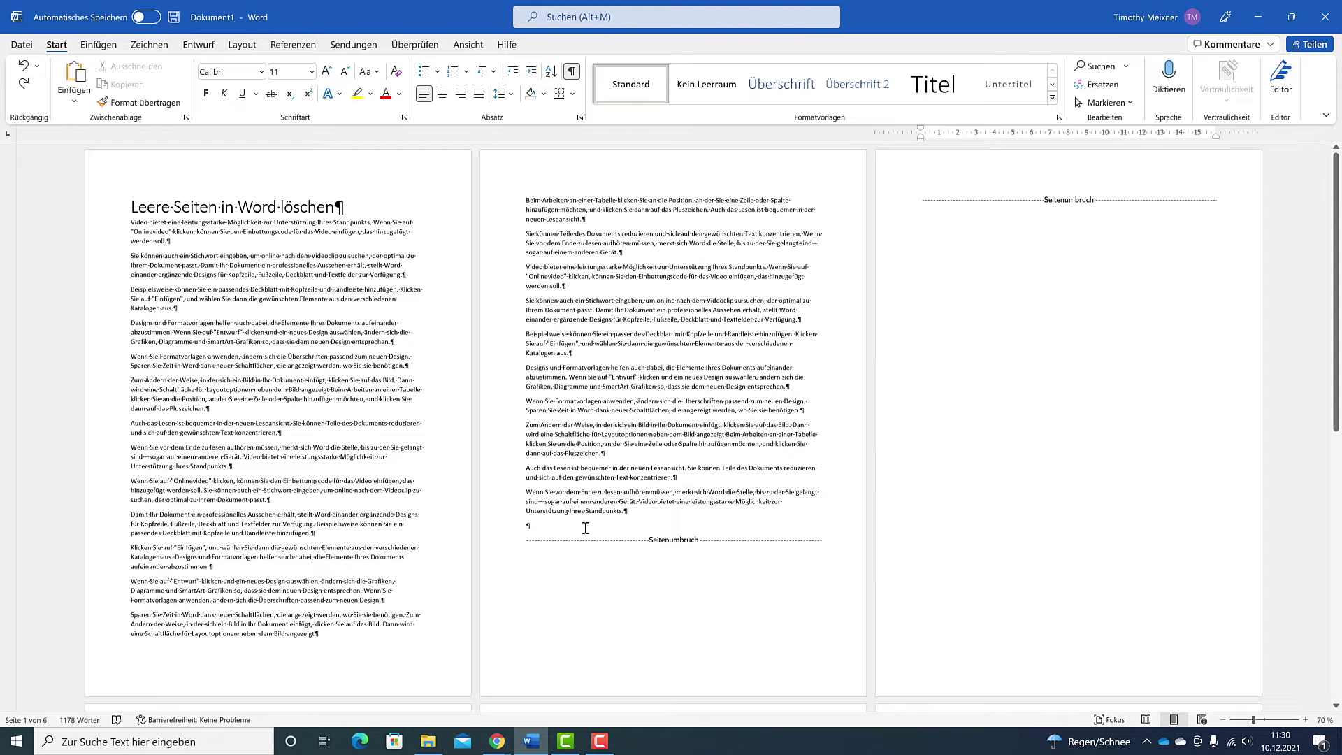
pyautogui.scroll(-1, 728, 489)
pyautogui.scroll(-7, 728, 489)
pyautogui.scroll(-7, 698, 435)
pyautogui.scroll(-1, 664, 426)
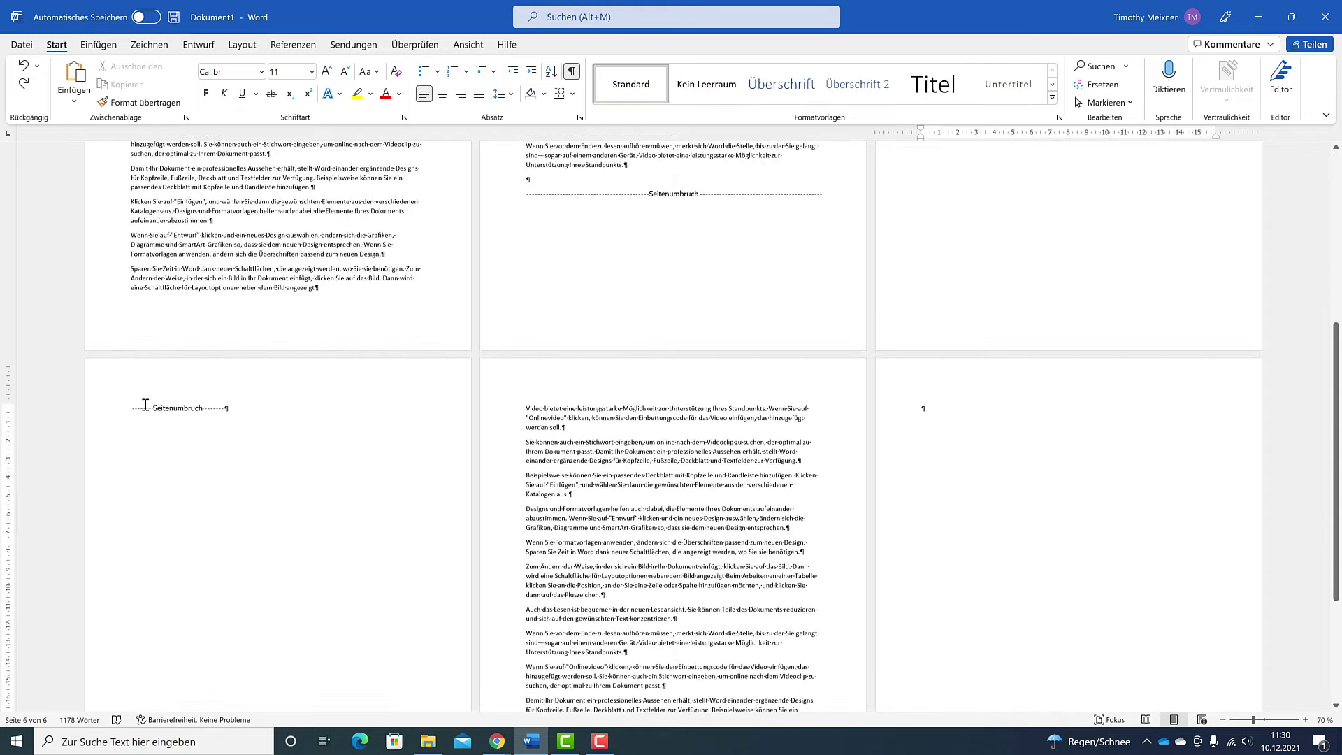
# - Delete the extra page break on page 4, reducing the document to five pages
pyautogui.click(255, 404)
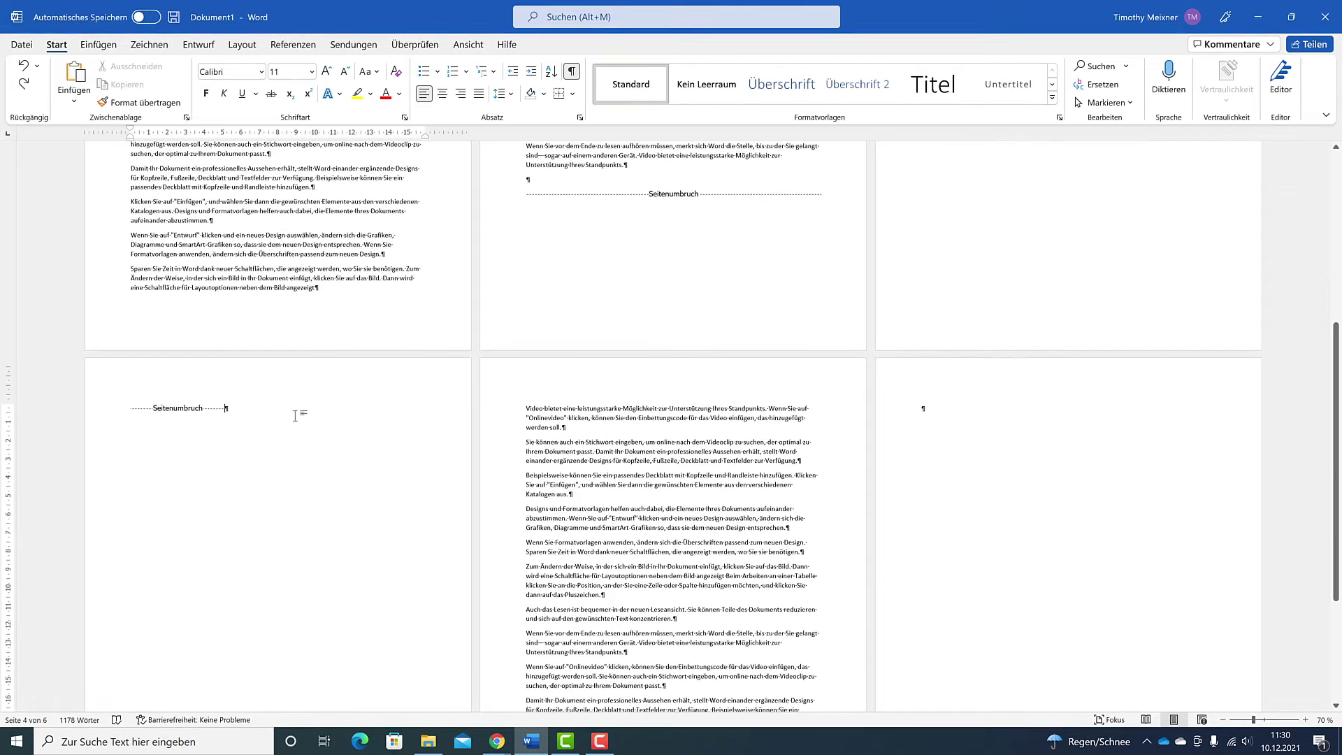
pyautogui.press('BackSpace')
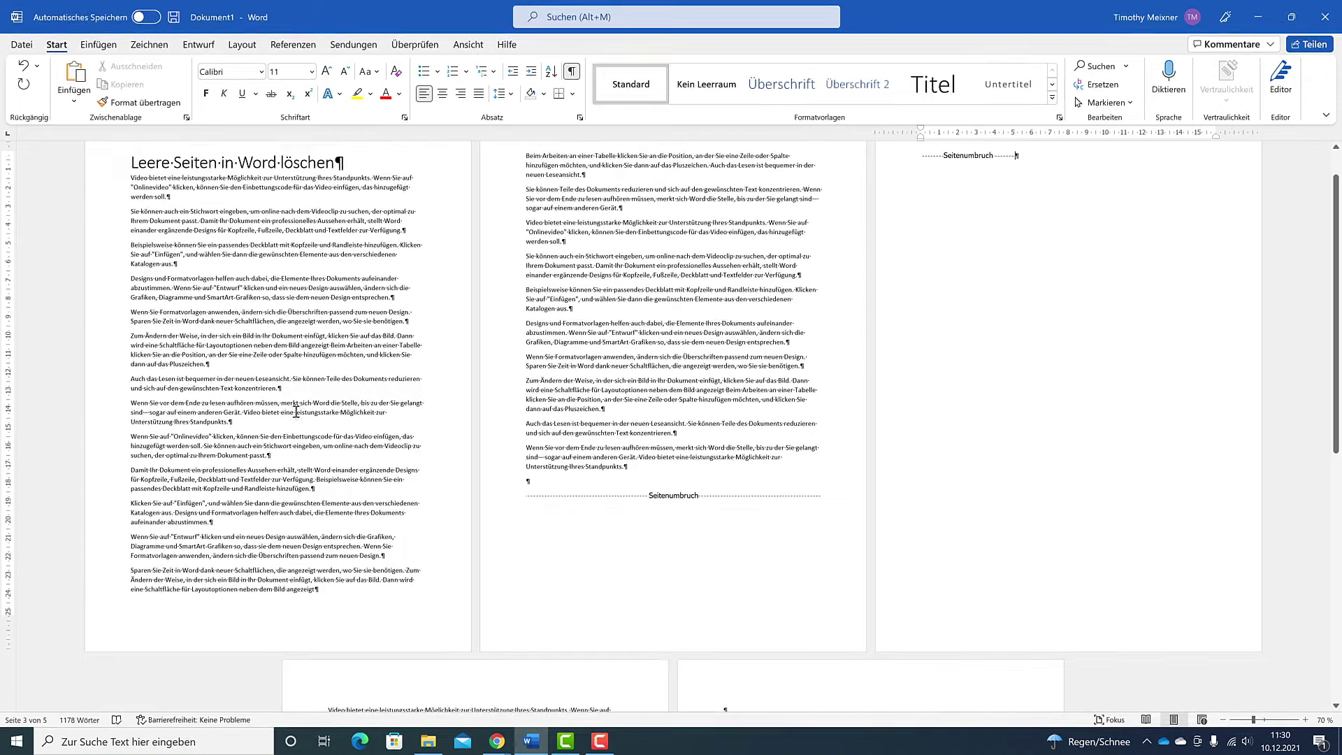
pyautogui.scroll(-2, 299, 413)
pyautogui.scroll(-3, 301, 412)
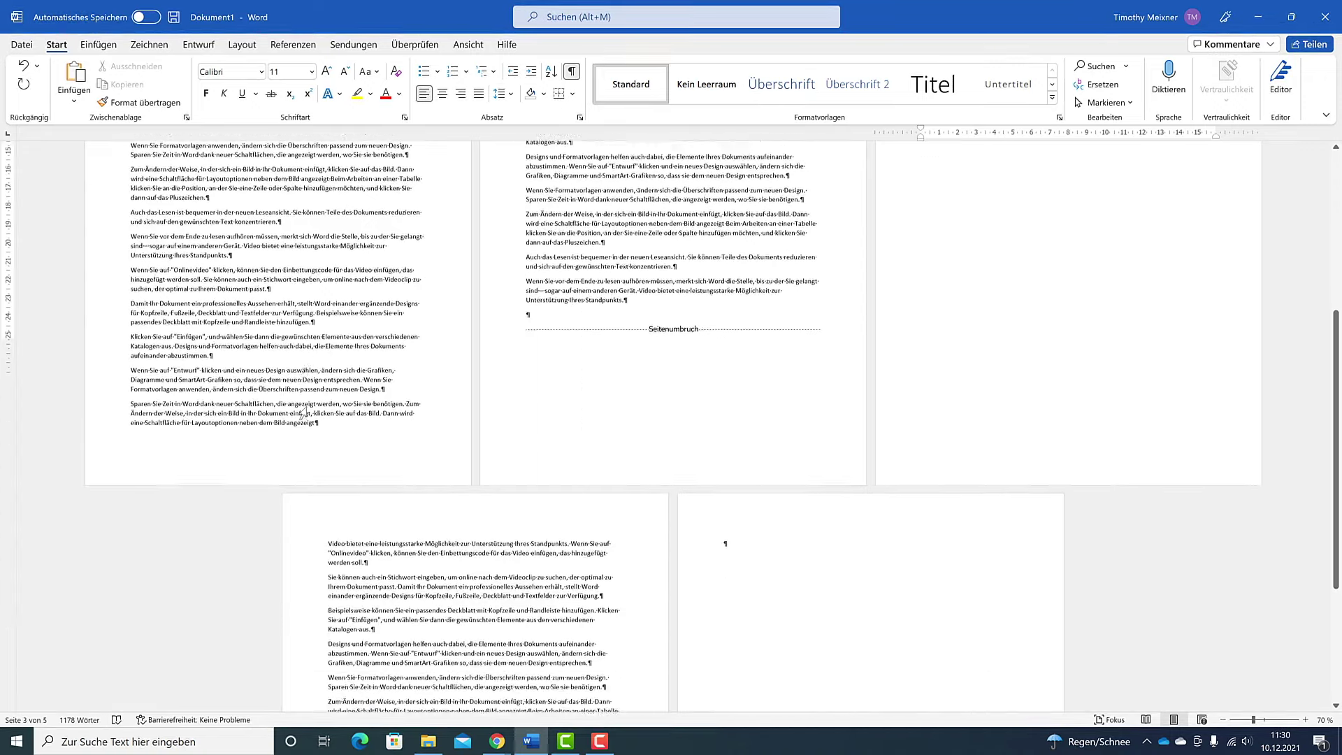
pyautogui.scroll(-3, 304, 410)
pyautogui.scroll(4, 309, 407)
pyautogui.scroll(5, 309, 407)
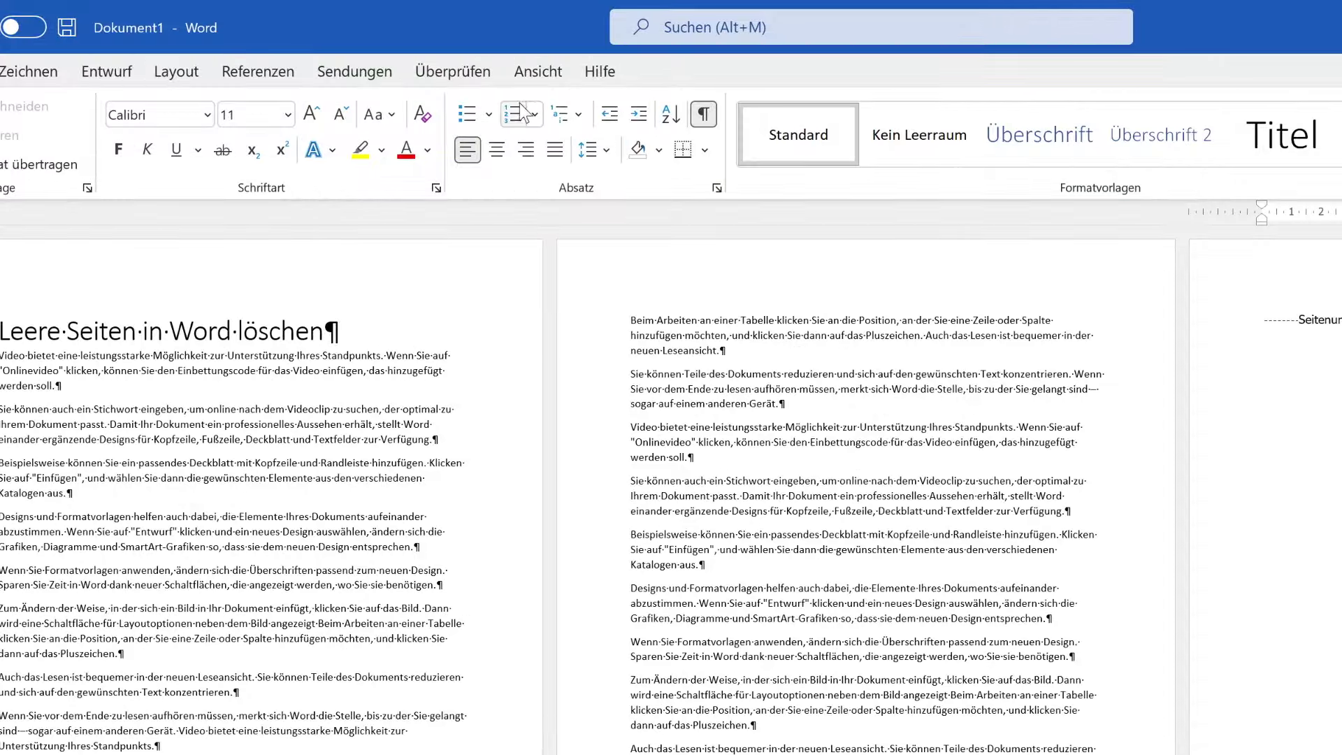
# - Enable Navigationsbereich page thumbnails, select page 3, and delete its page break to leave four pages
pyautogui.click(526, 74)
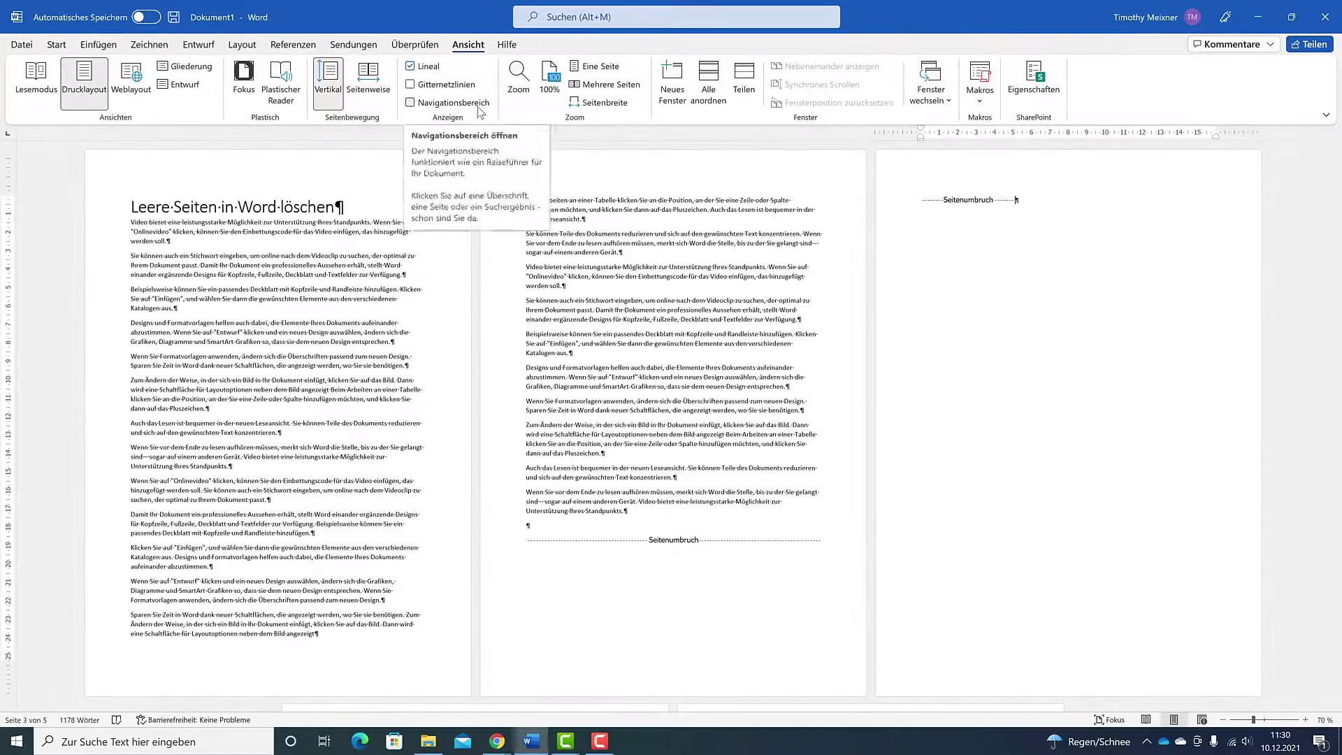
pyautogui.click(552, 170)
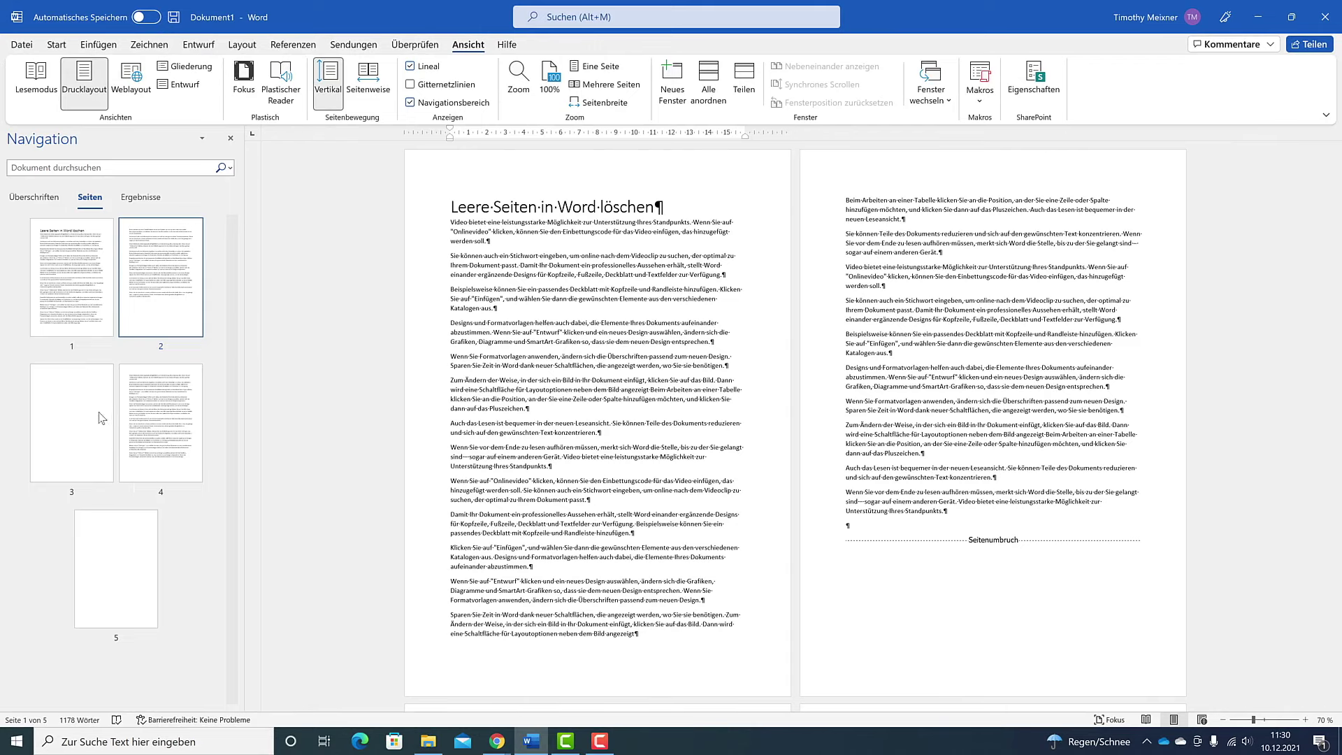
pyautogui.click(101, 417)
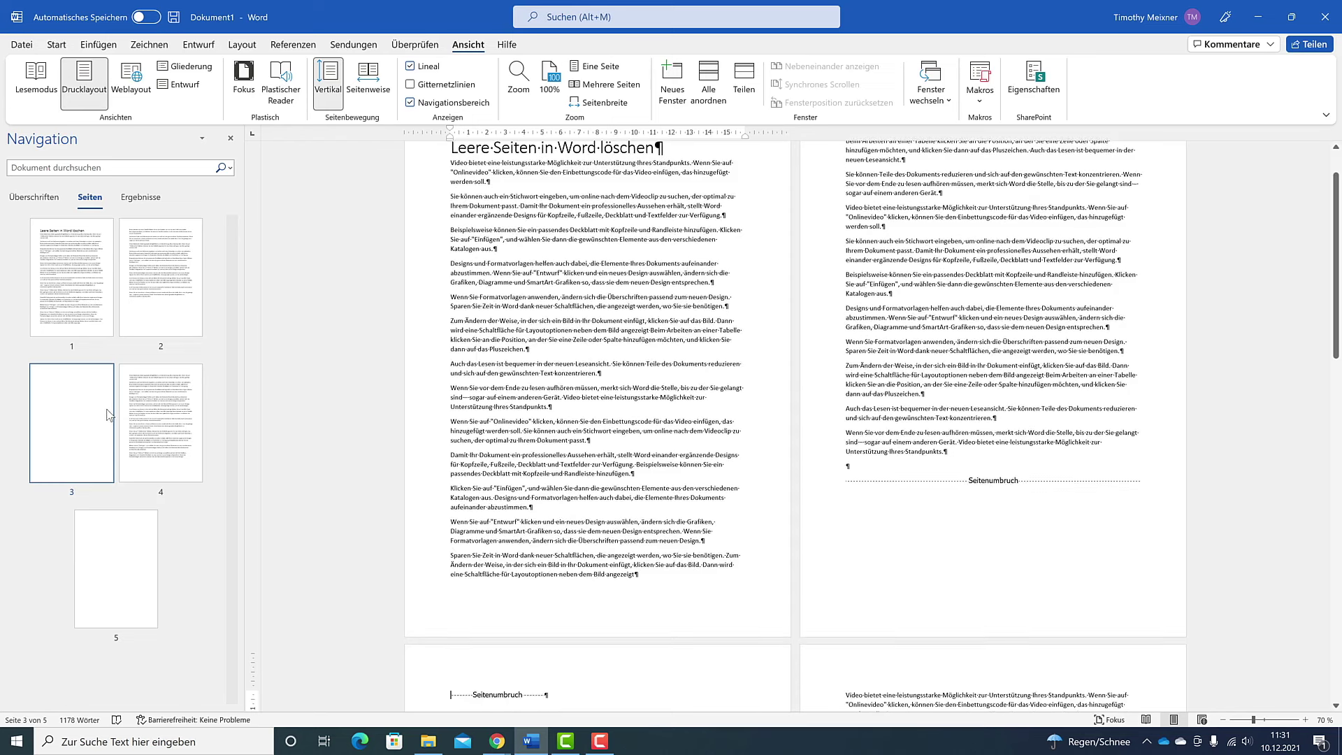
pyautogui.press('Delete')
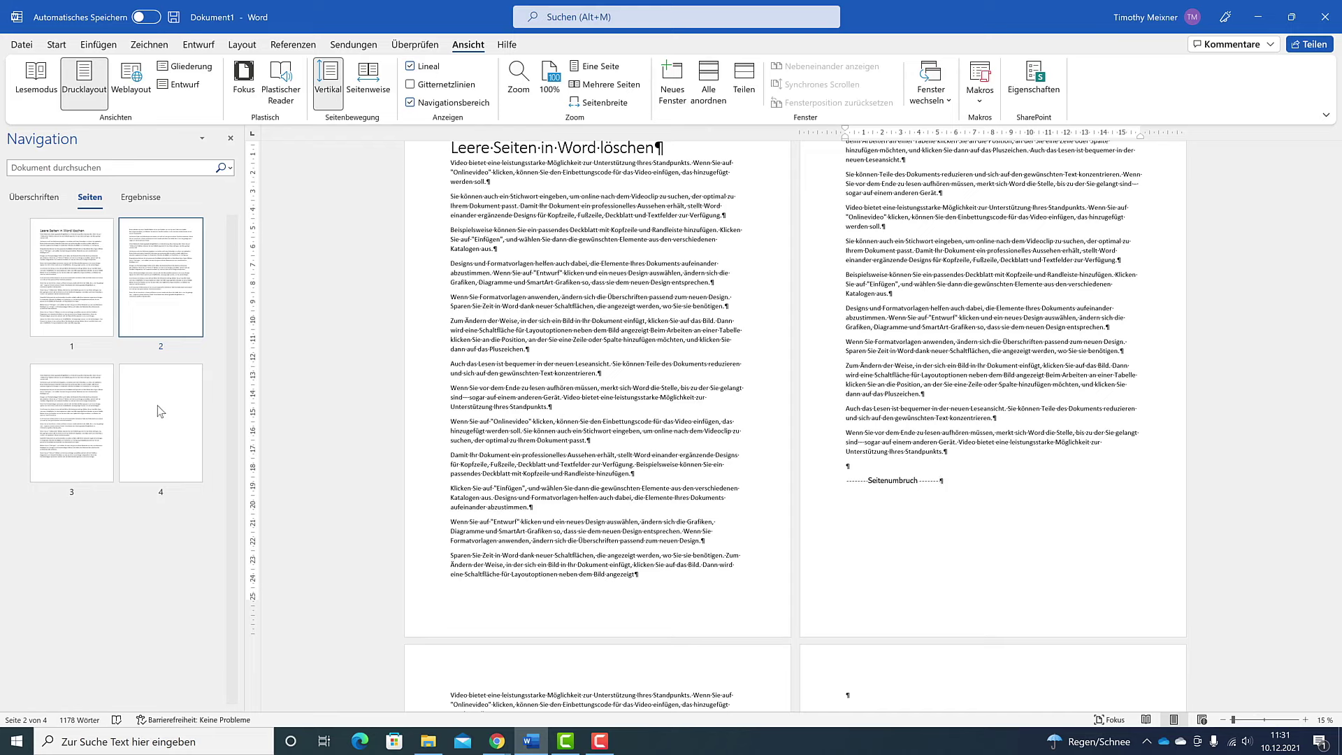
# - Jump to page 4 and place the cursor on the Abschnittswechsel (Nächste Seite) ending page 3
pyautogui.click(157, 406)
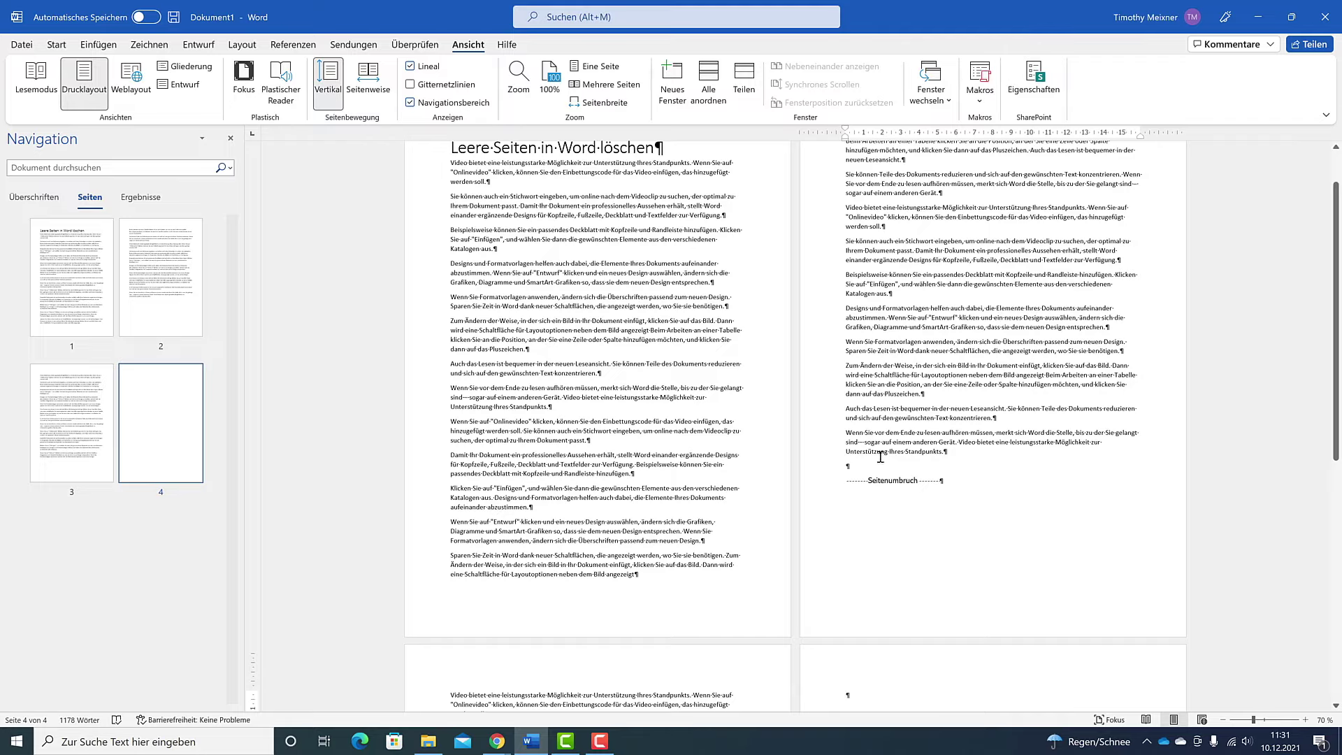
pyautogui.scroll(-1, 879, 458)
pyautogui.scroll(-1, 796, 395)
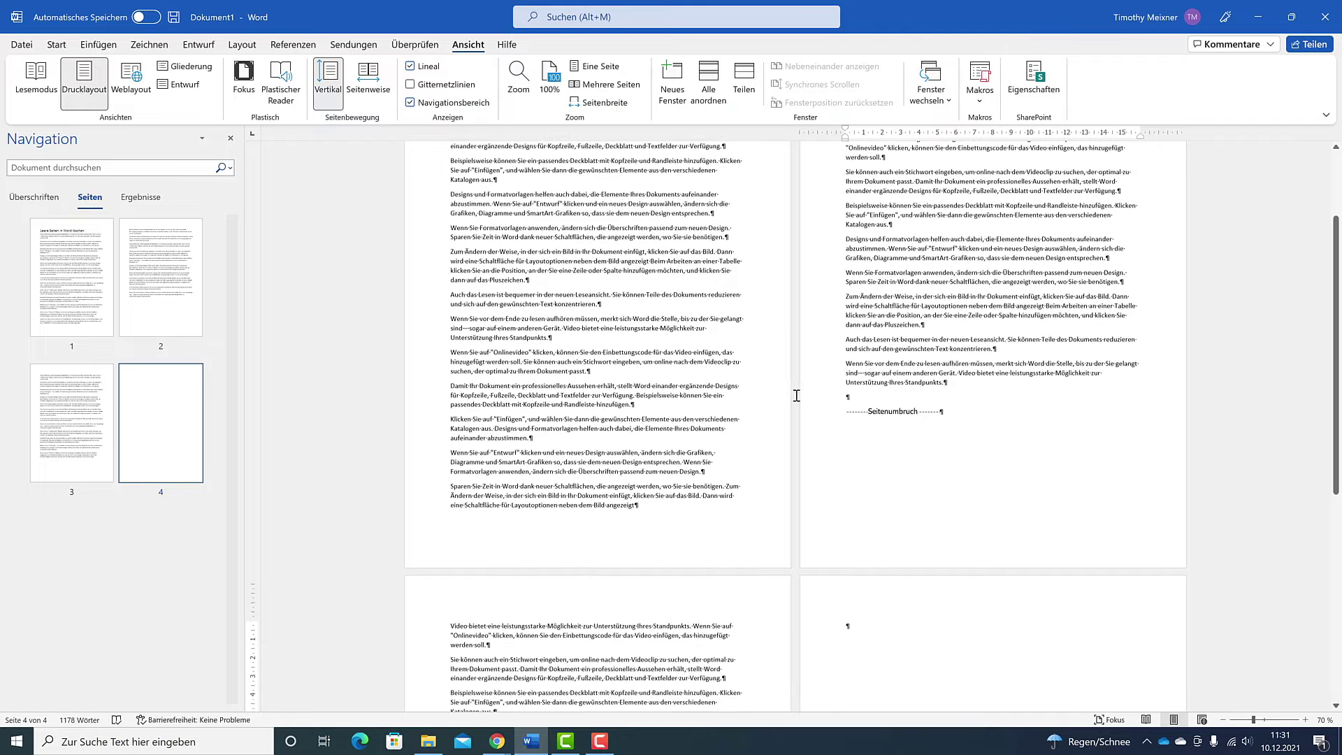
pyautogui.scroll(-1, 778, 382)
pyautogui.scroll(-2, 773, 376)
pyautogui.scroll(-3, 762, 367)
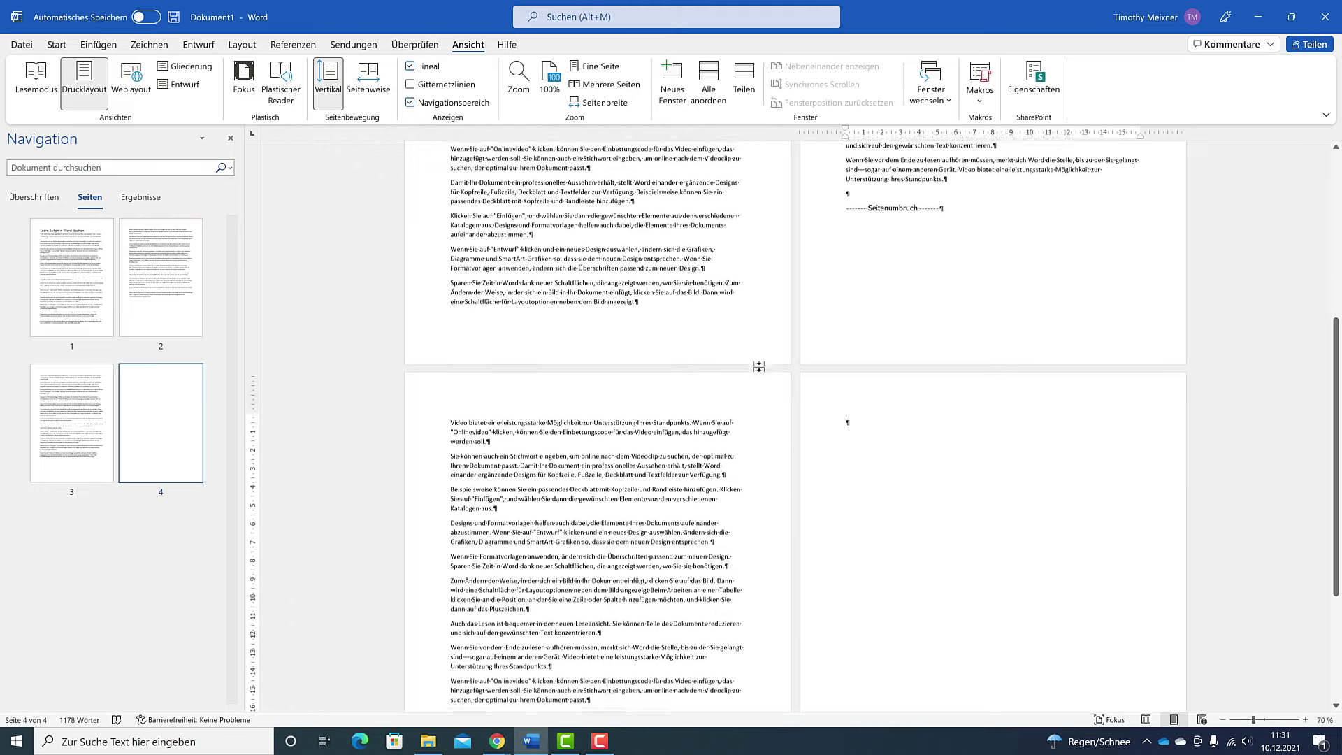
pyautogui.scroll(-2, 748, 360)
pyautogui.scroll(-1, 743, 343)
pyautogui.scroll(-1, 752, 300)
pyautogui.scroll(-1, 839, 251)
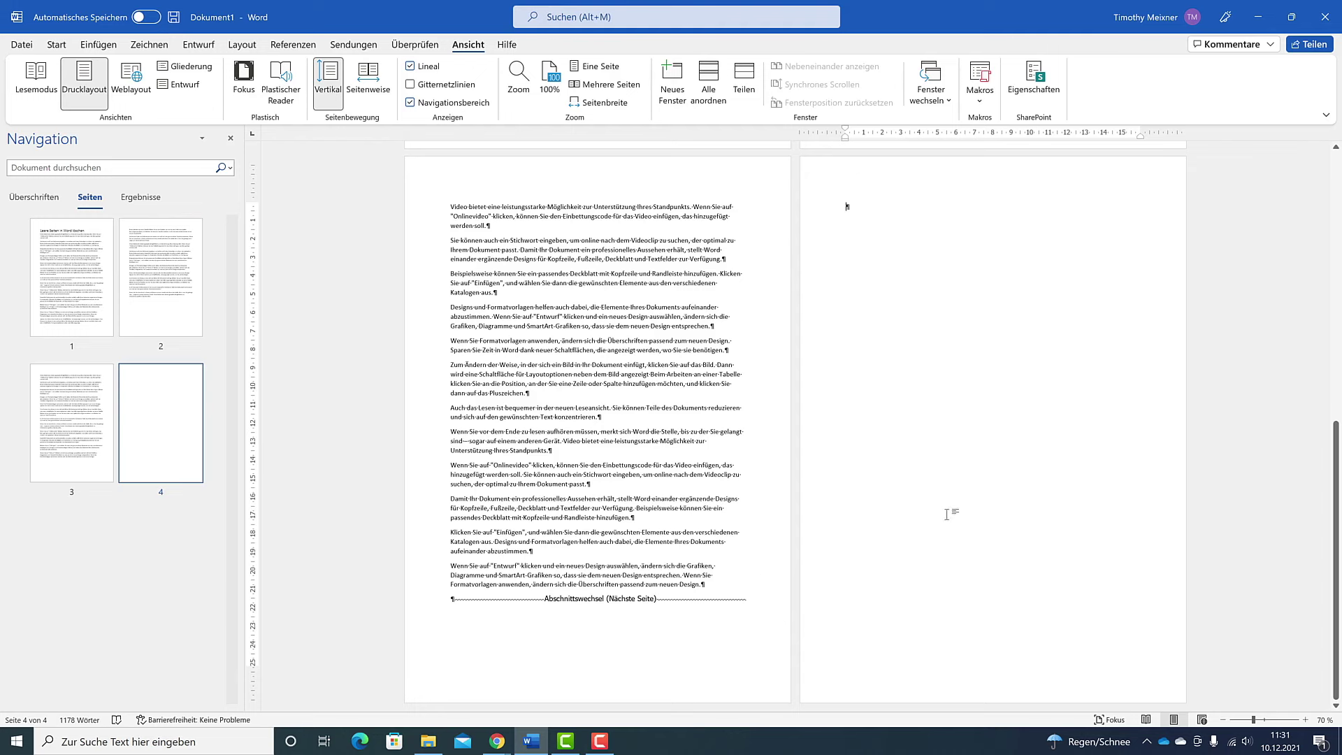
pyautogui.click(530, 605)
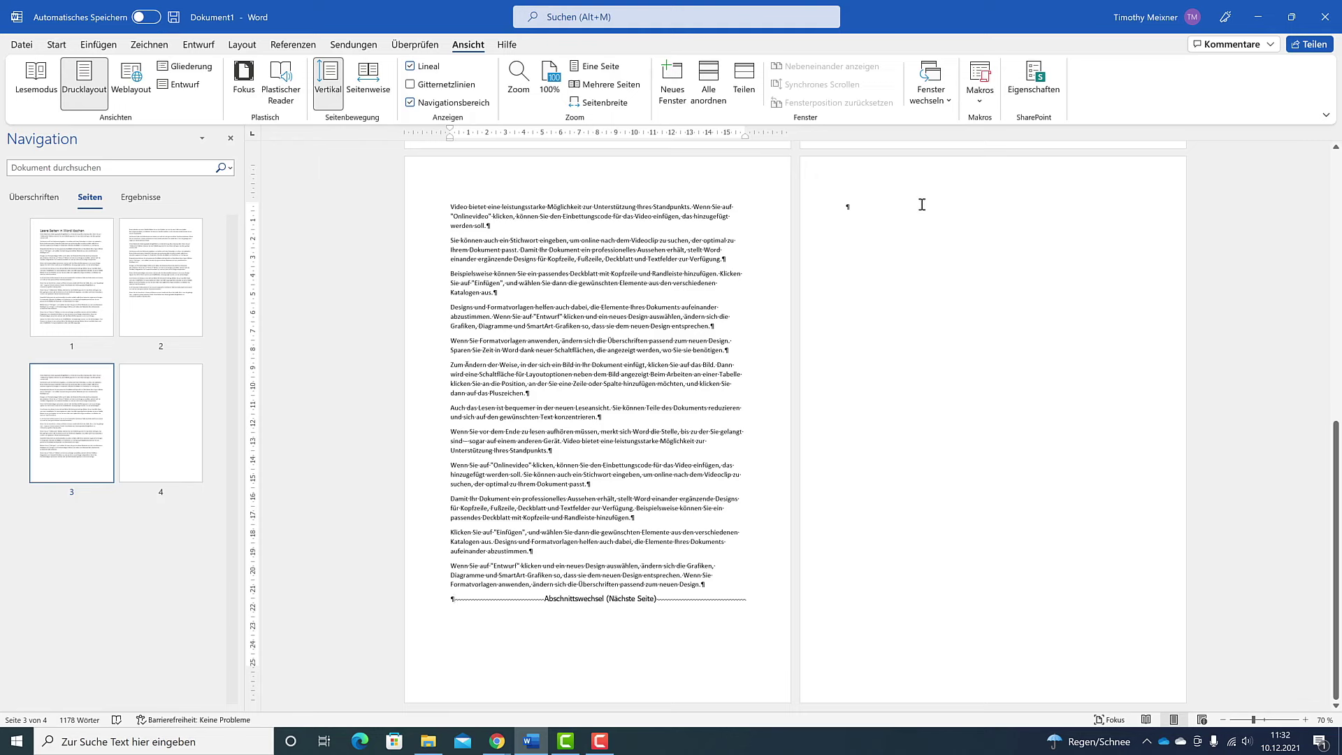
# - Delete the next-page section break at the end of page 3, so the document has three pages
pyautogui.click(843, 210)
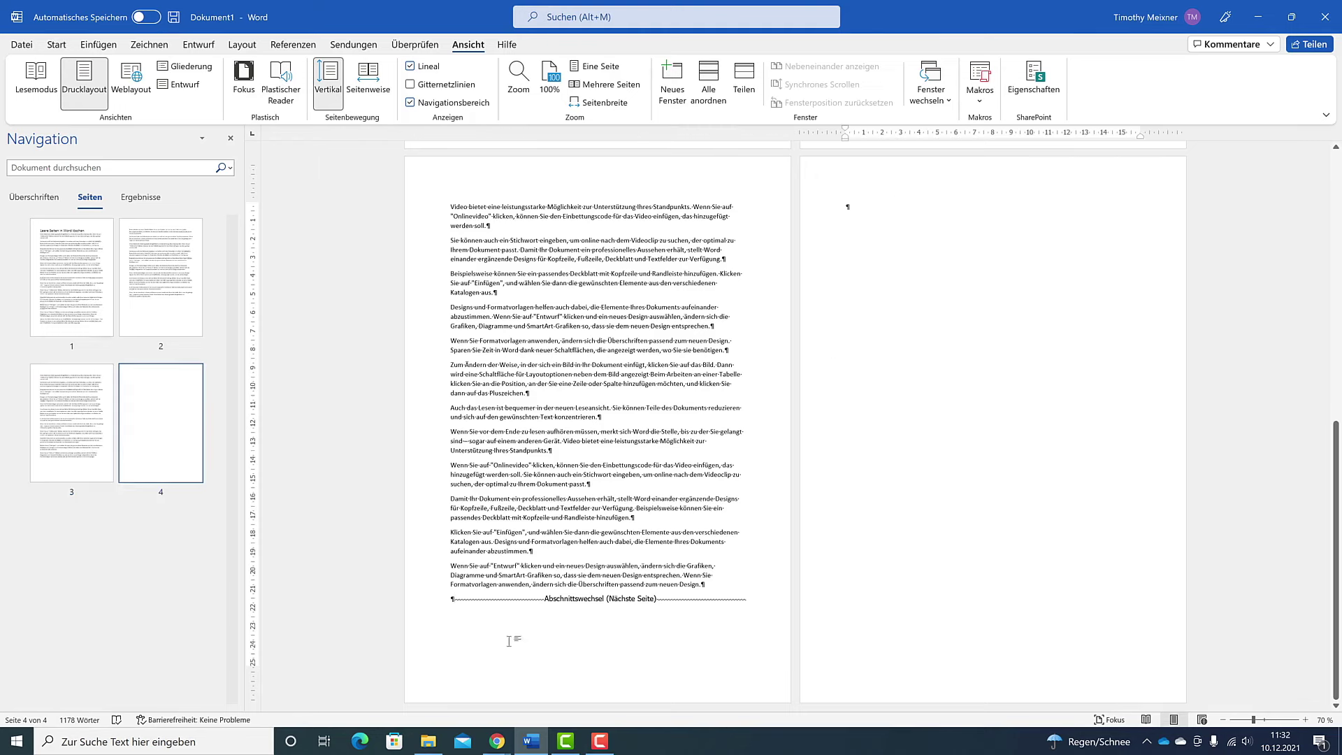
pyautogui.click(479, 624)
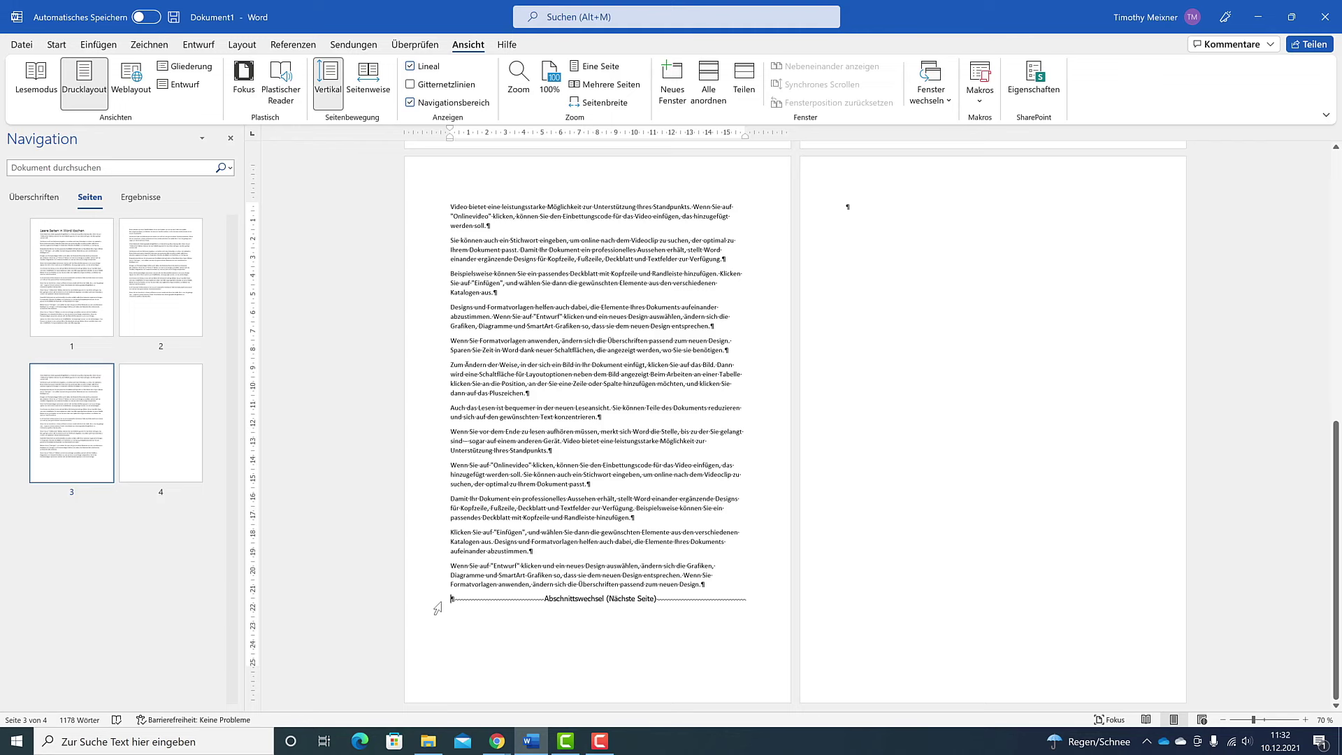
pyautogui.press('BackSpace')
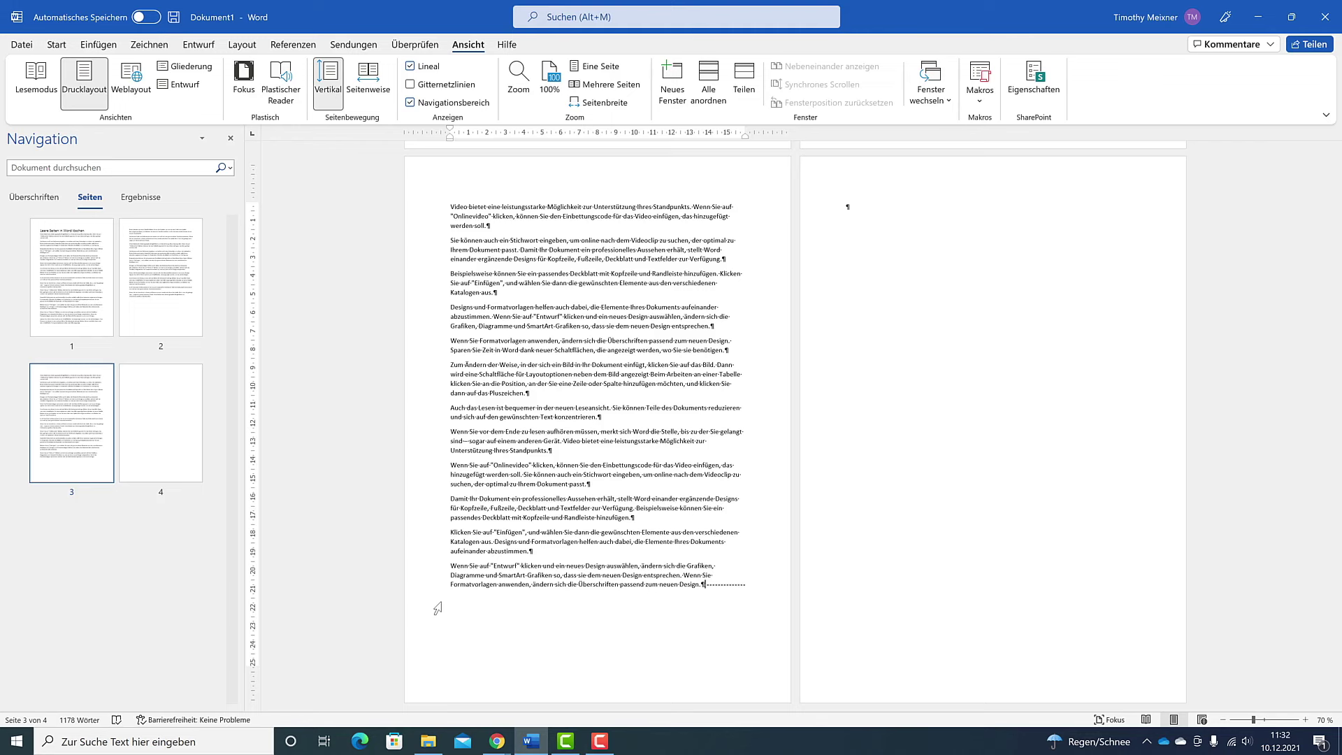
pyautogui.press('Delete')
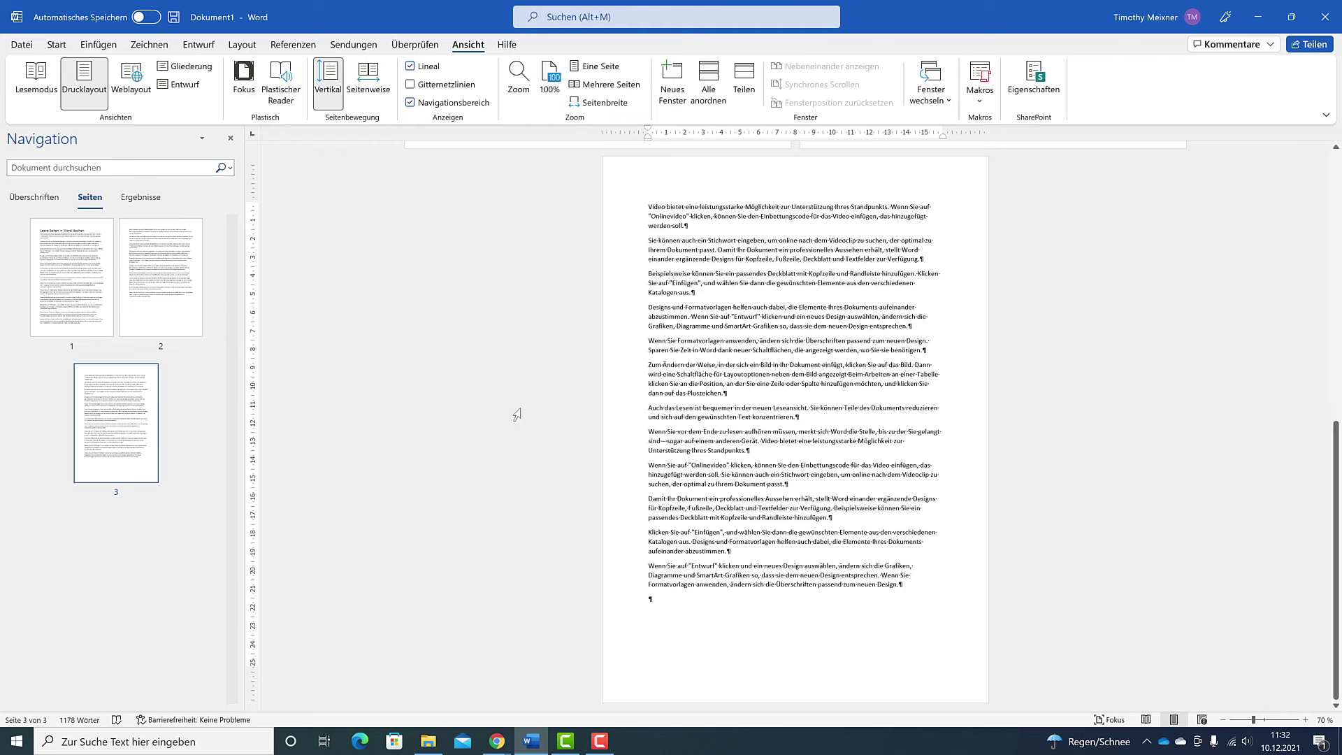
# - Switch back to the Start ribbon tab
pyautogui.click(48, 47)
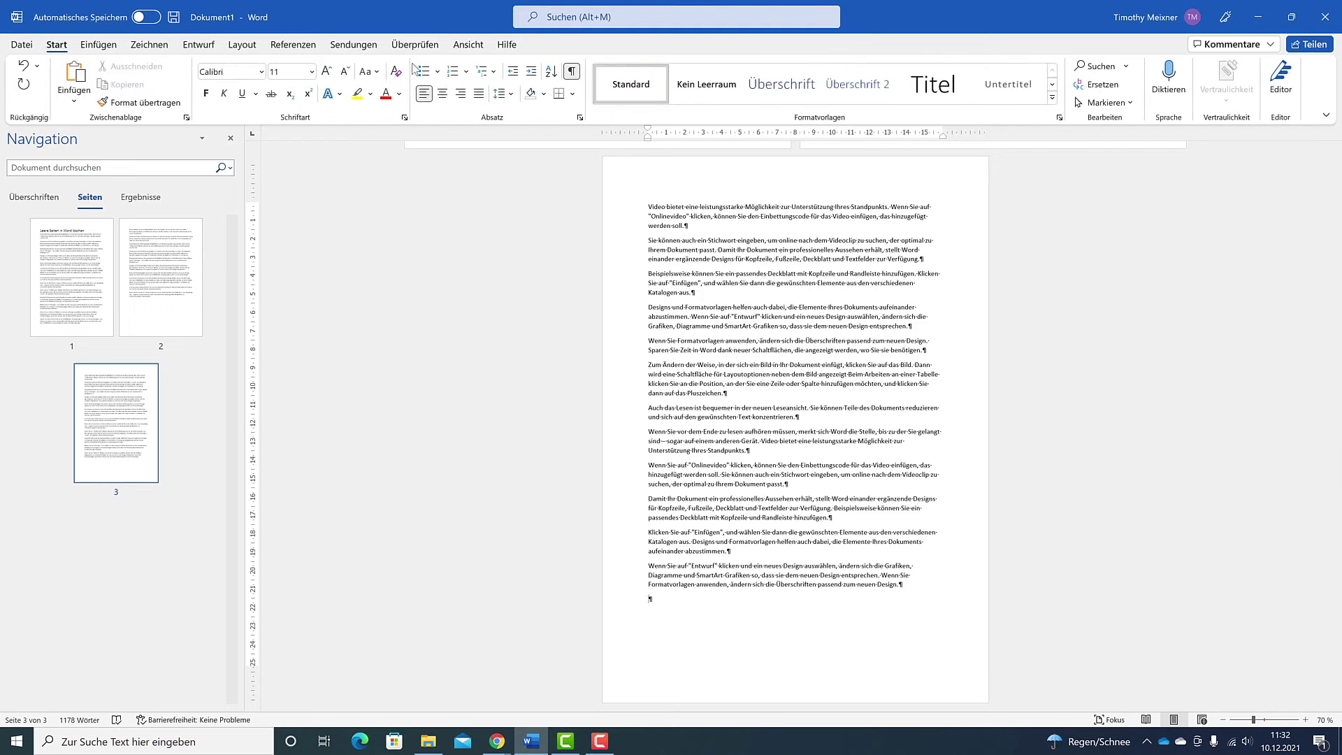